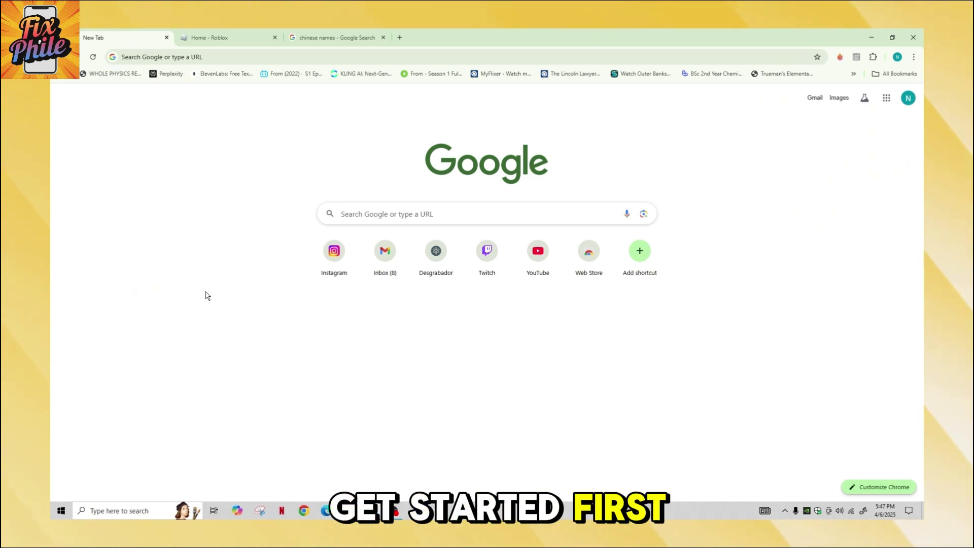
- From the Roblox tab, open account Settings and the Change Display Name dialog with the current name selected
left_click(209, 37)
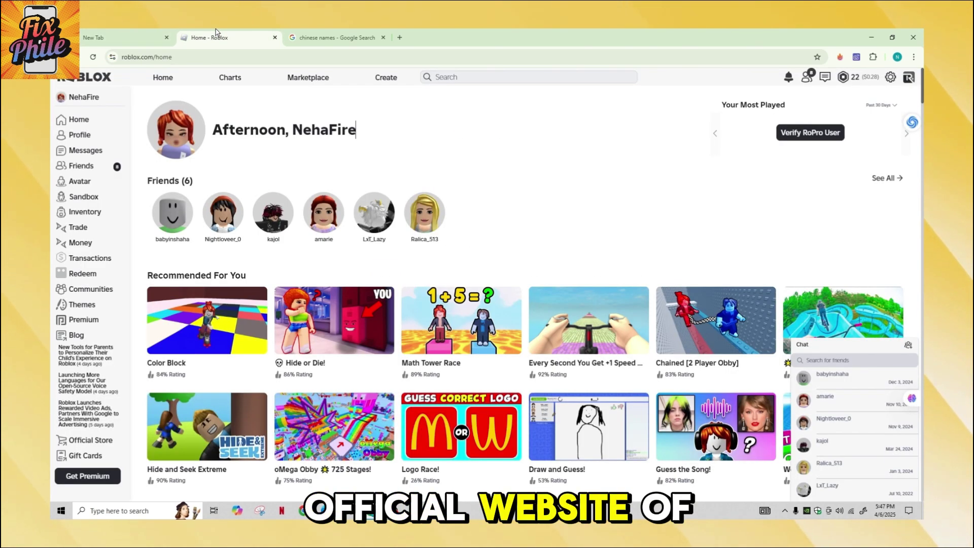
left_click(184, 57)
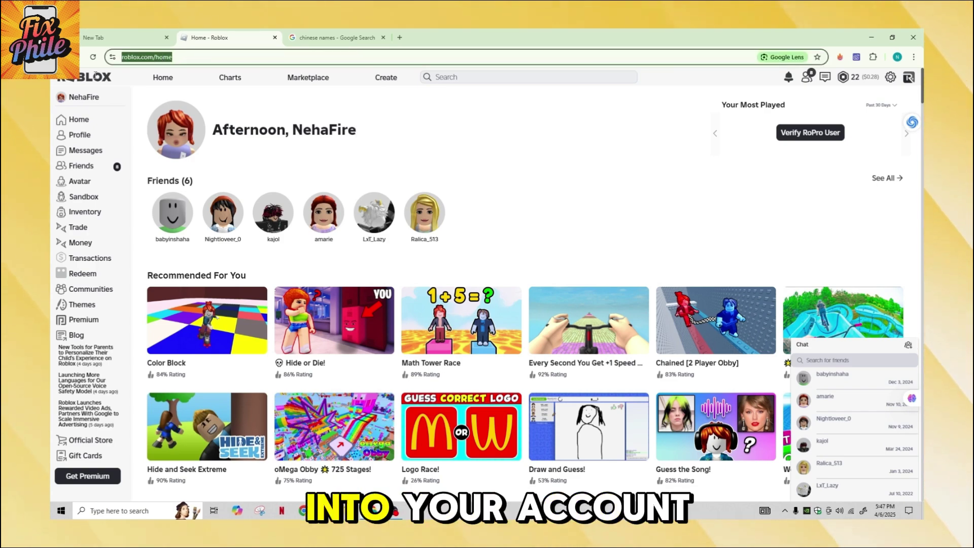
left_click(533, 114)
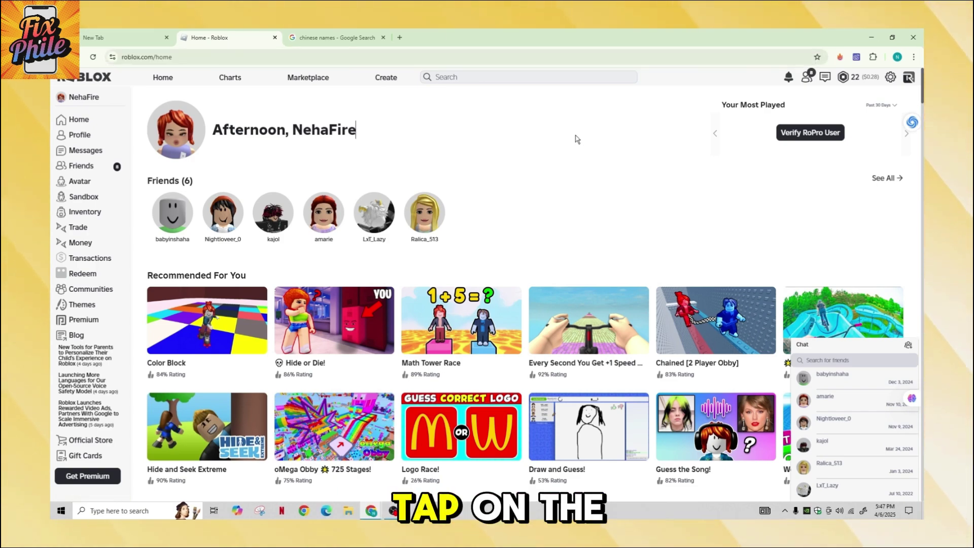
scroll(532, 228, "down", 5)
scroll(533, 229, "up", 5)
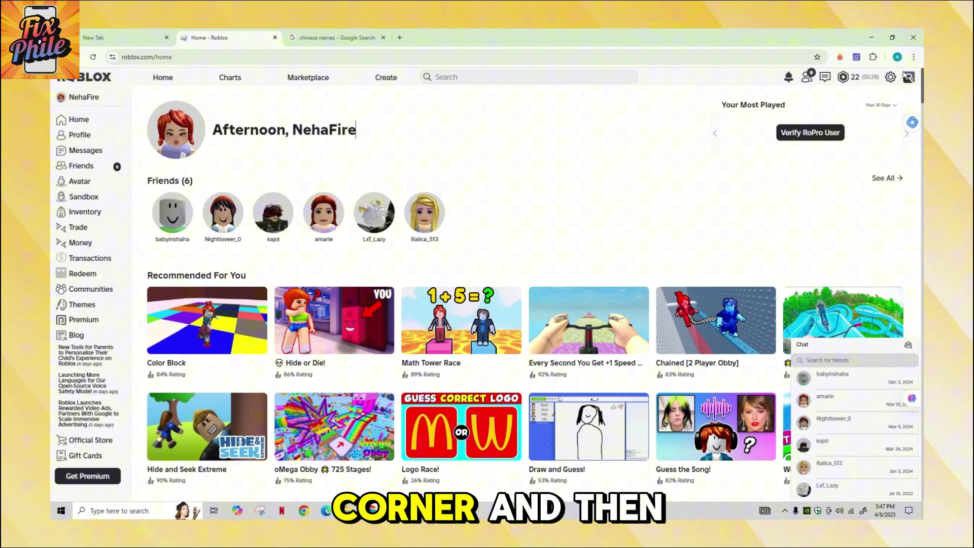
left_click(890, 77)
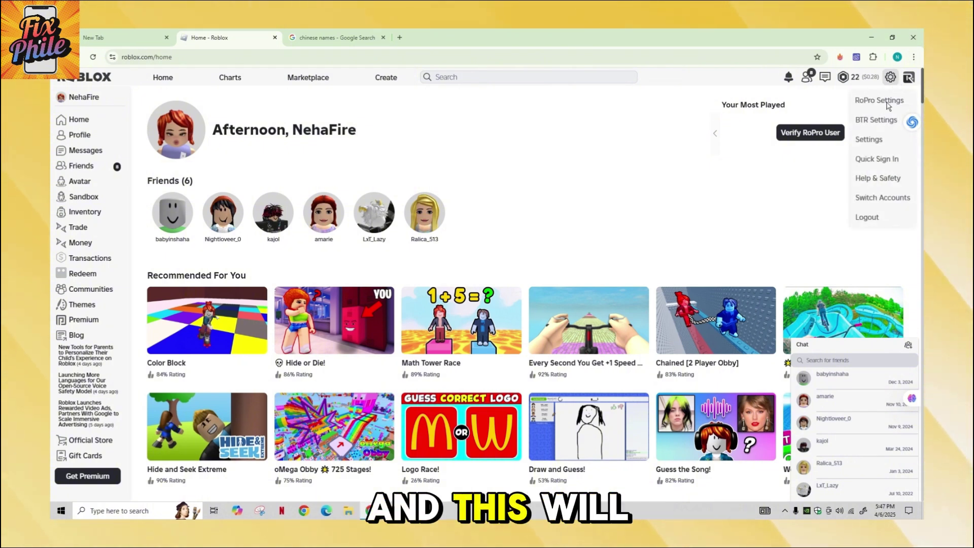
left_click(867, 139)
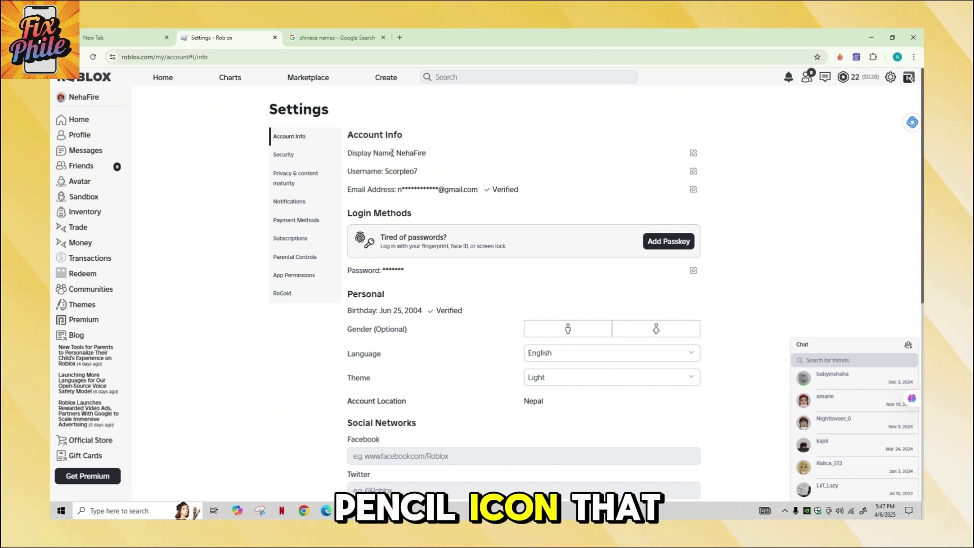
left_click(694, 153)
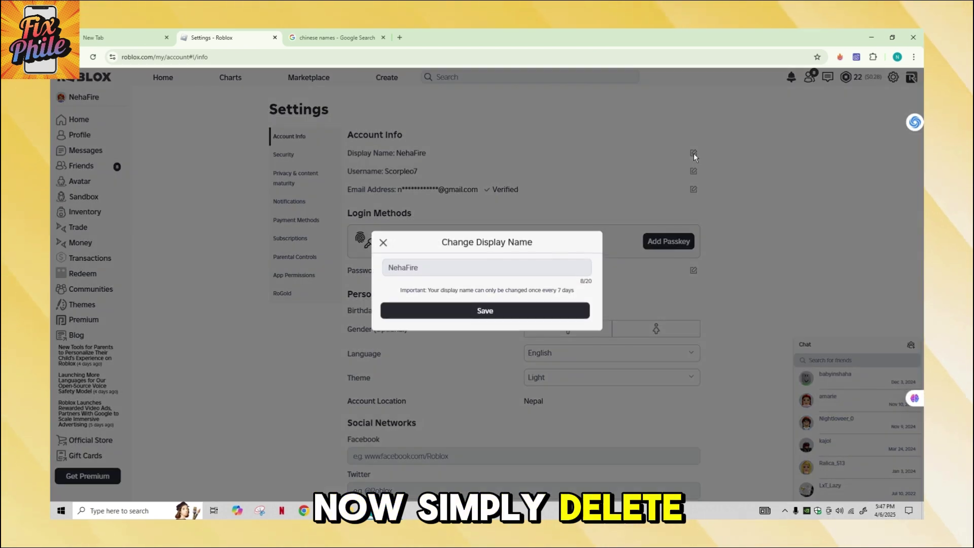
double_click(430, 272)
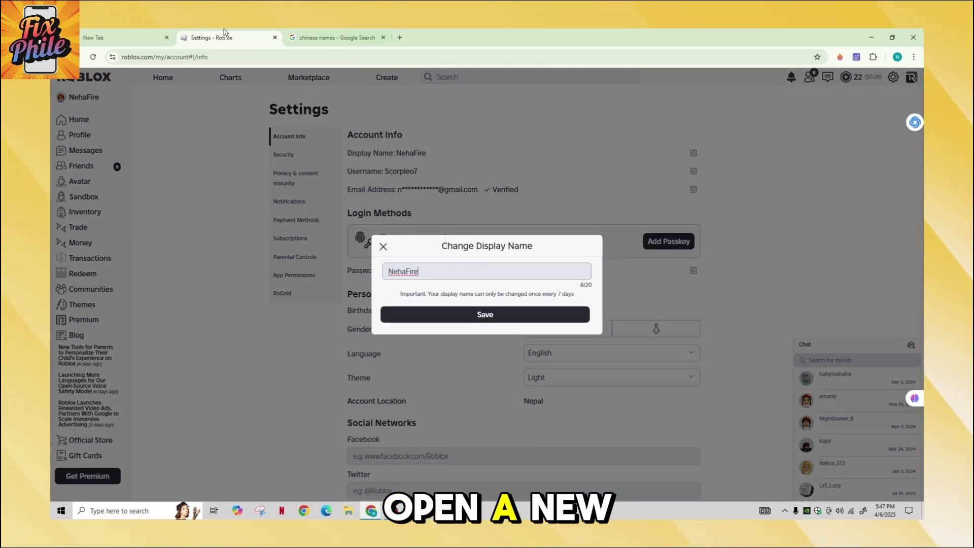
- Look over the 'chinese names' Google results, then return to the Roblox display name dialog
left_click(335, 37)
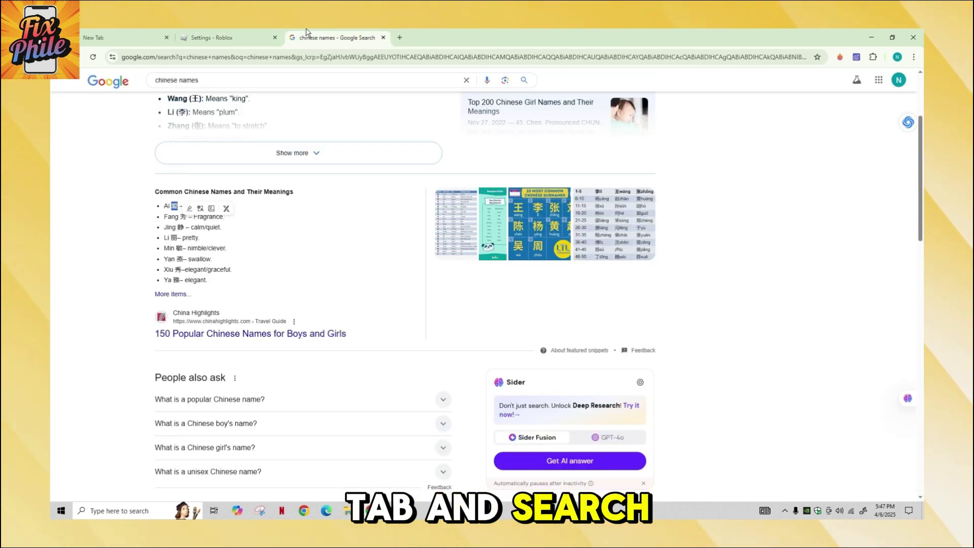
scroll(86, 268, "down", 1)
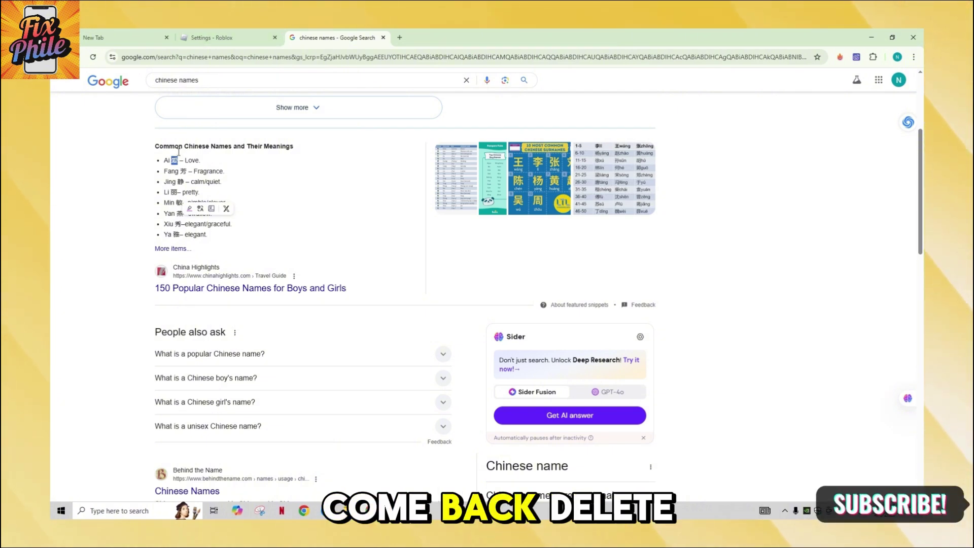
left_click(226, 37)
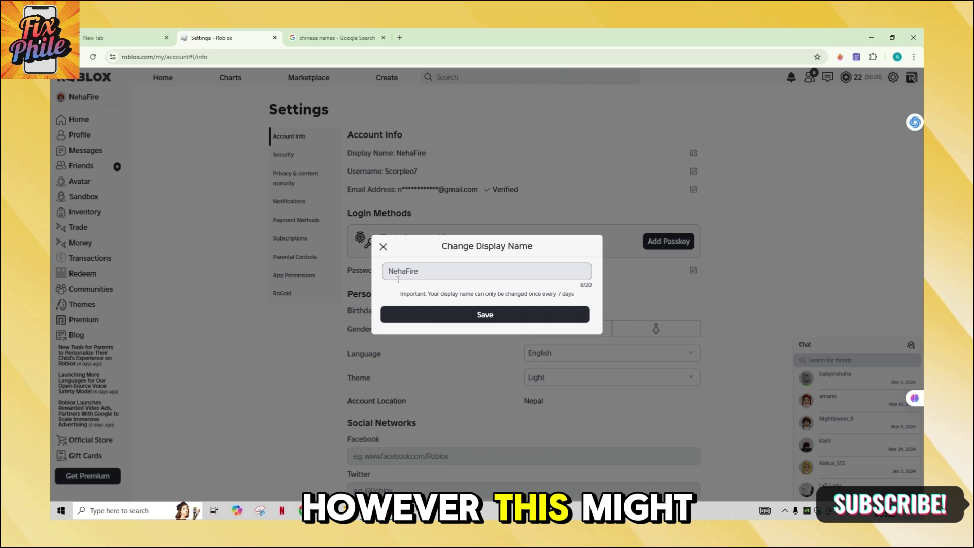
- Dismiss the Change Display Name dialog with its X, keeping the current display name
left_click(382, 248)
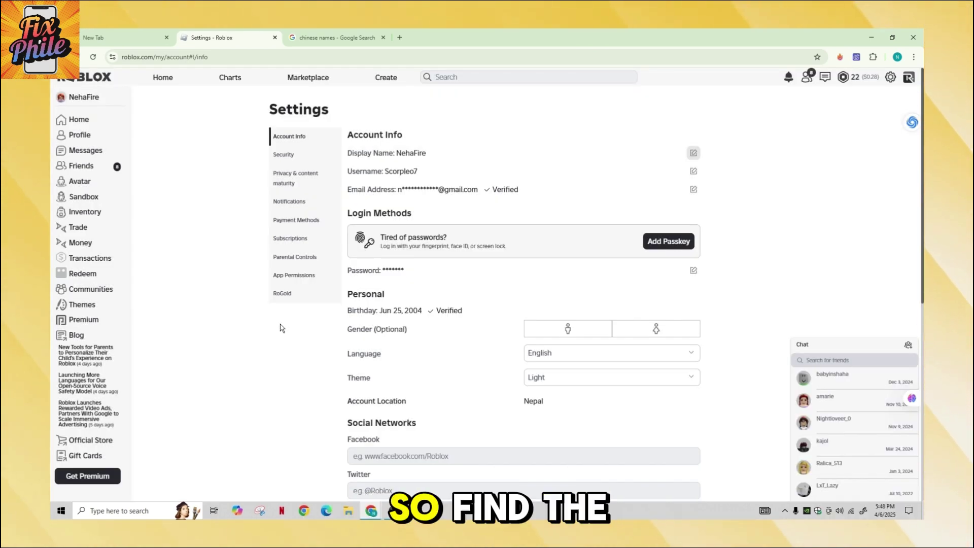
scroll(279, 327, "down", 5)
scroll(279, 327, "down", 5)
scroll(280, 328, "down", 3)
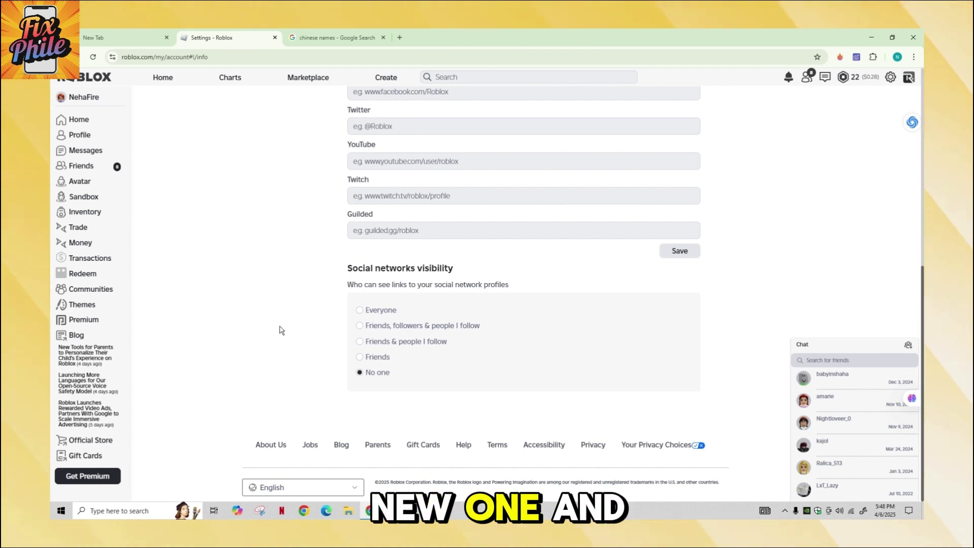
scroll(279, 330, "up", 5)
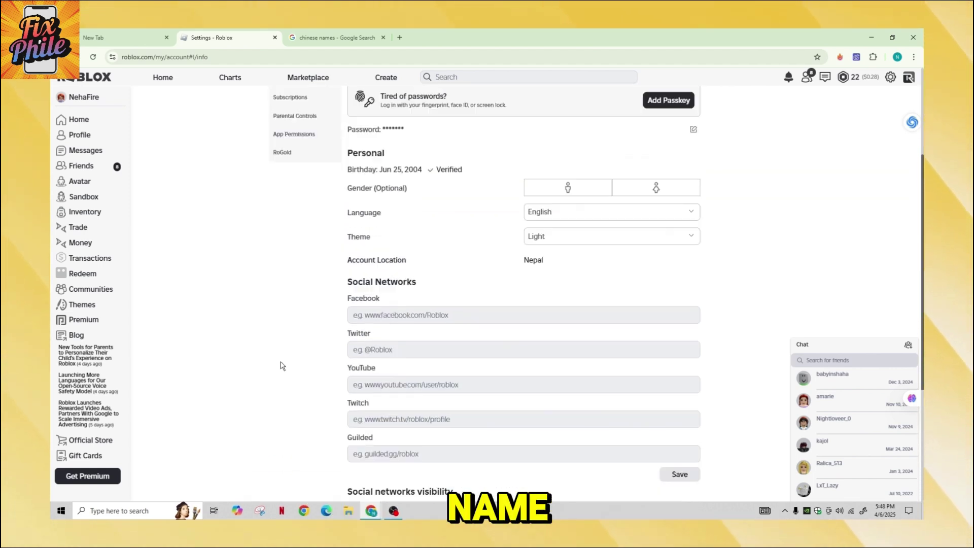
scroll(280, 357, "up", 8)
scroll(281, 365, "up", 1)
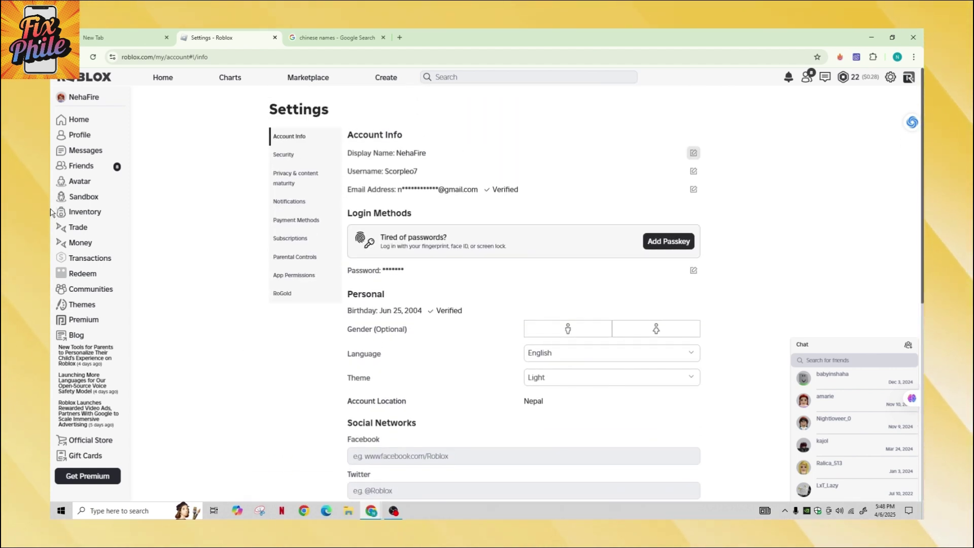
- Return to the Roblox home page using Home in the left sidebar
left_click(79, 121)
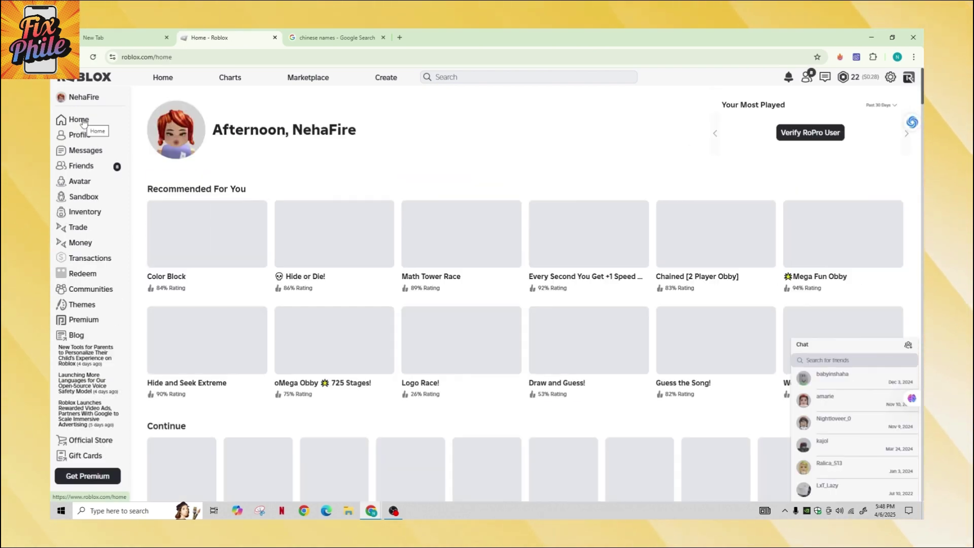